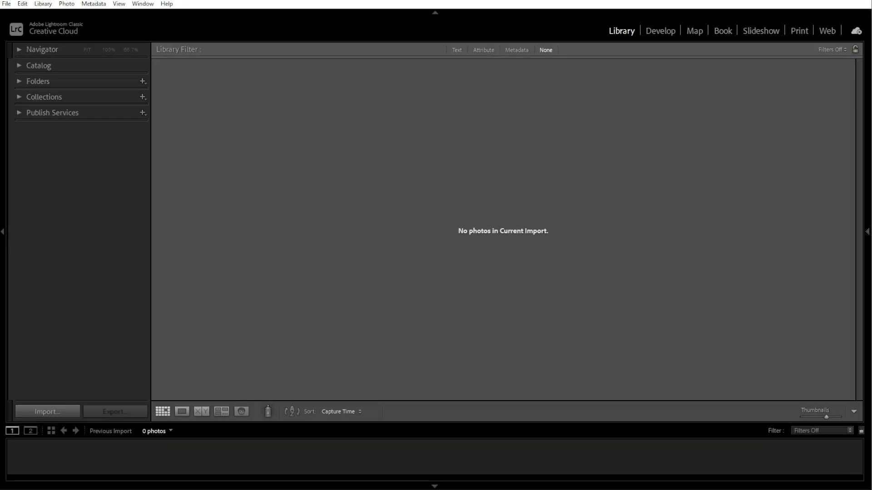
Step: Open Catalog Settings and reveal the Pictures\Lightroom catalog folder in File Explorer
{"action": "left_click", "coordinate": [22, 4]}
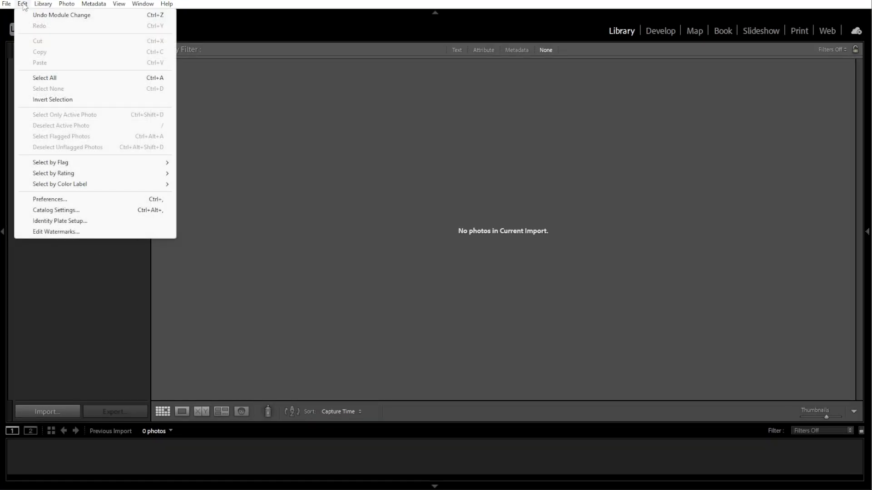
{"action": "left_click", "coordinate": [48, 209]}
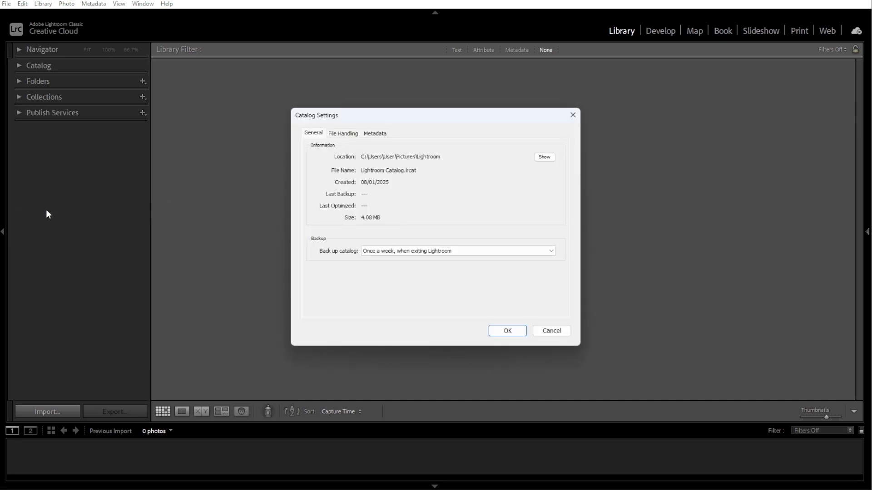
{"action": "left_click", "coordinate": [545, 158]}
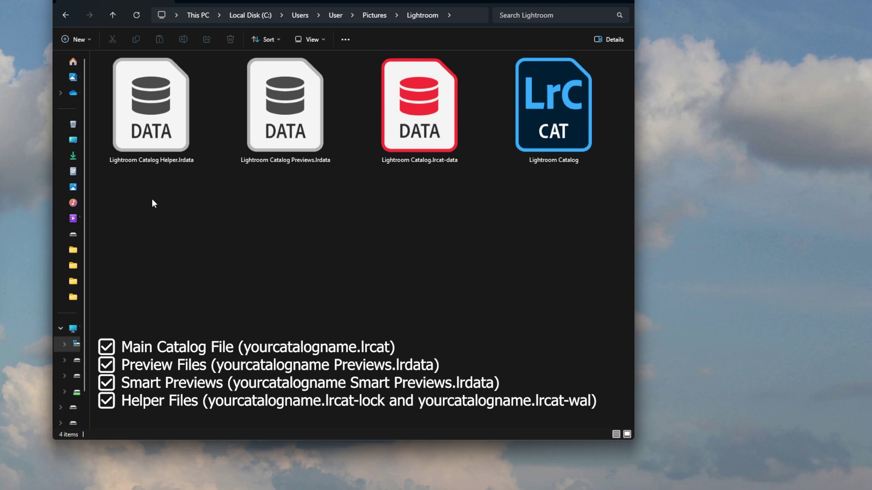
Step: Delete the three .lrdata and .lrcat-data files and confirm them in the Recycle Bin
{"action": "left_click_drag", "start_coordinate": [152, 199], "coordinate": [415, 143]}
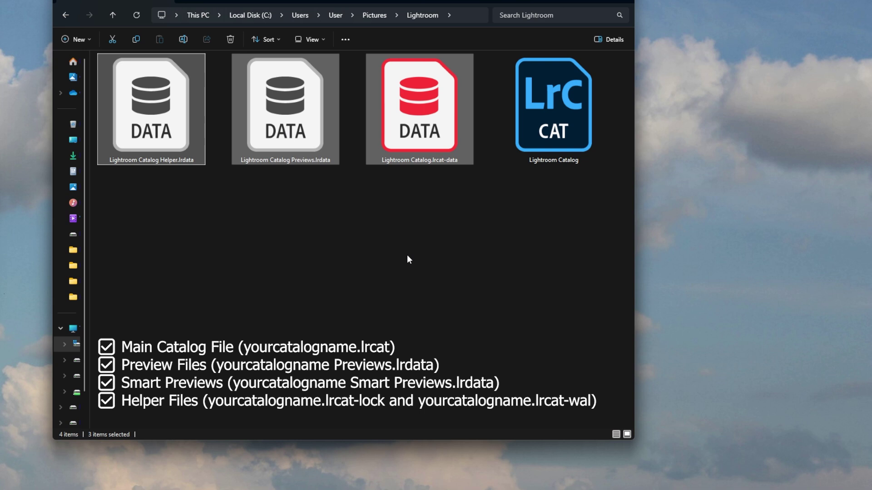
{"action": "left_click", "coordinate": [234, 39]}
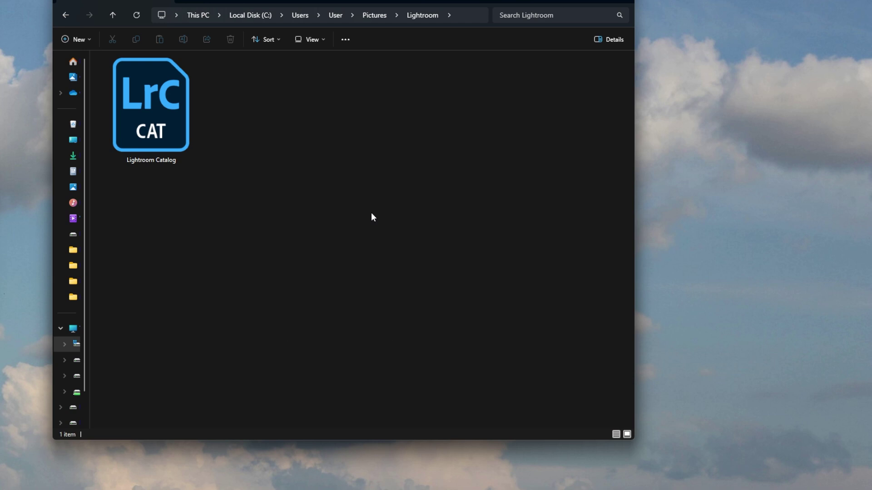
{"action": "left_click", "coordinate": [72, 124]}
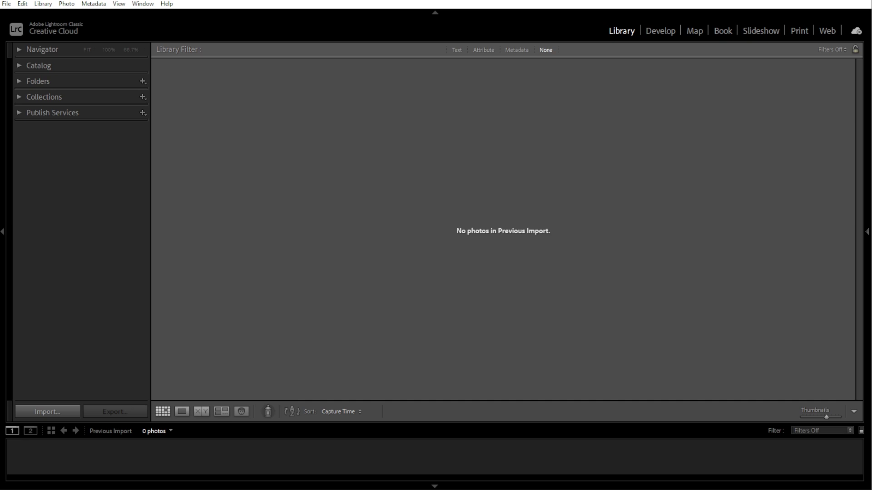
{"action": "left_click", "coordinate": [6, 3]}
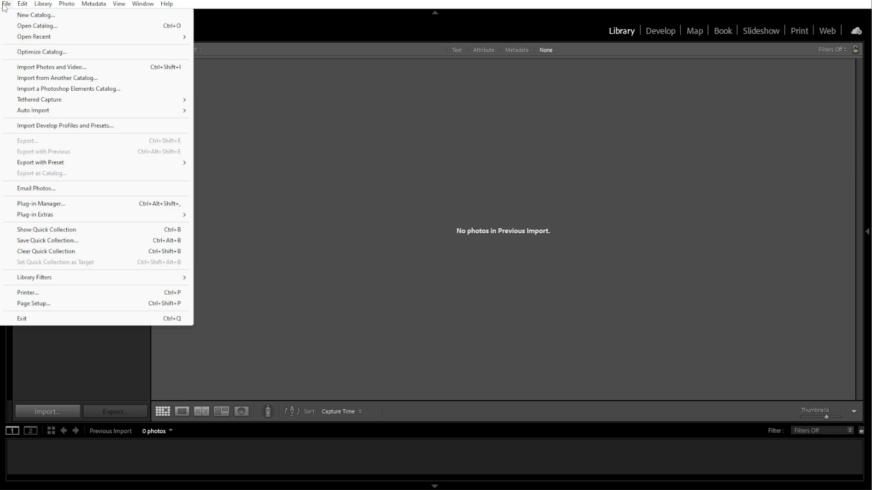
{"action": "mouse_move", "coordinate": [41, 37]}
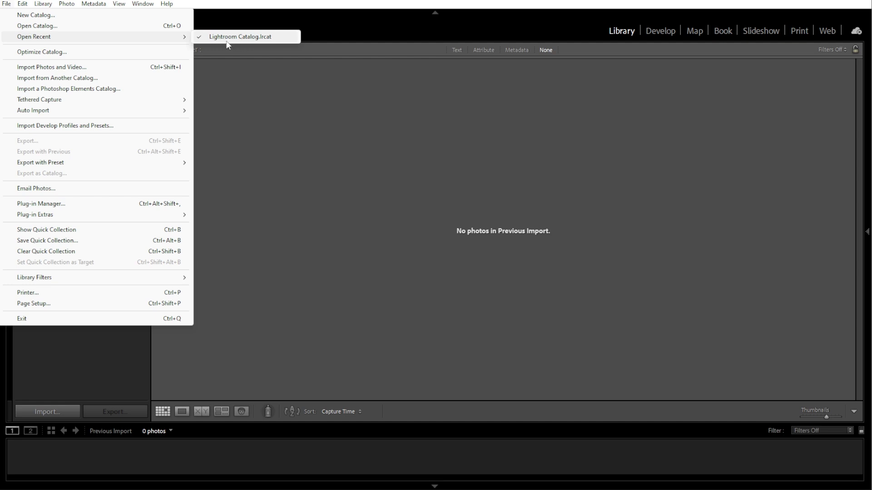
{"action": "left_click", "coordinate": [85, 363]}
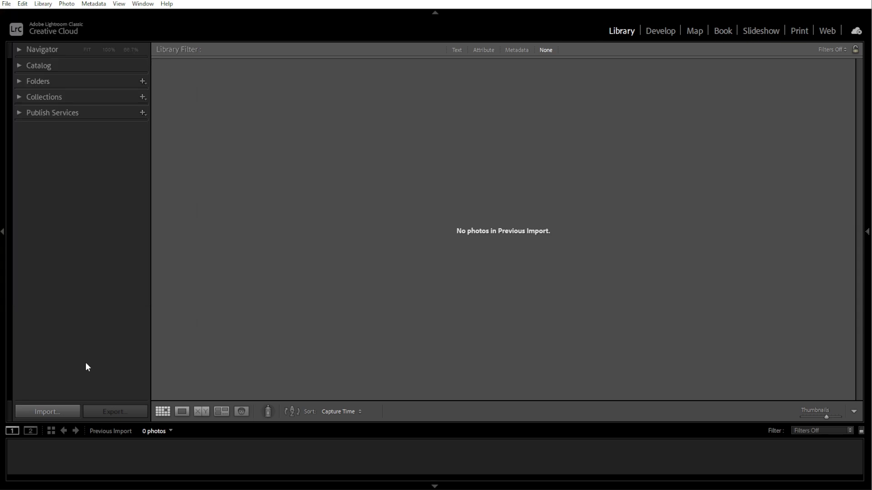